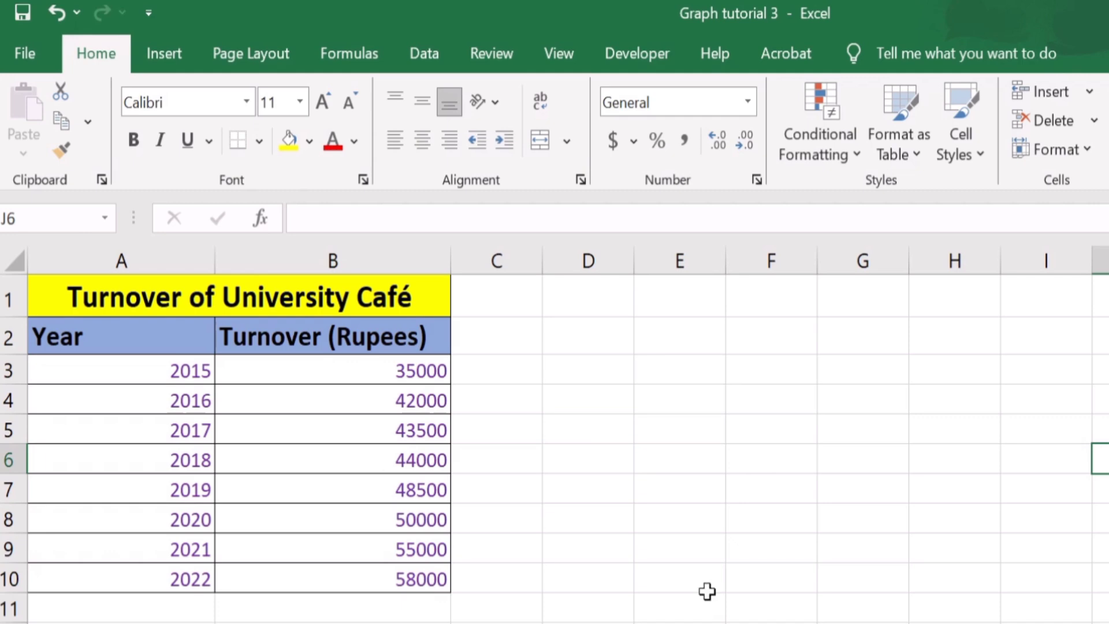
- Insert a 2-D clustered column chart of the year and turnover data in A3:B10
left_click(430, 579)
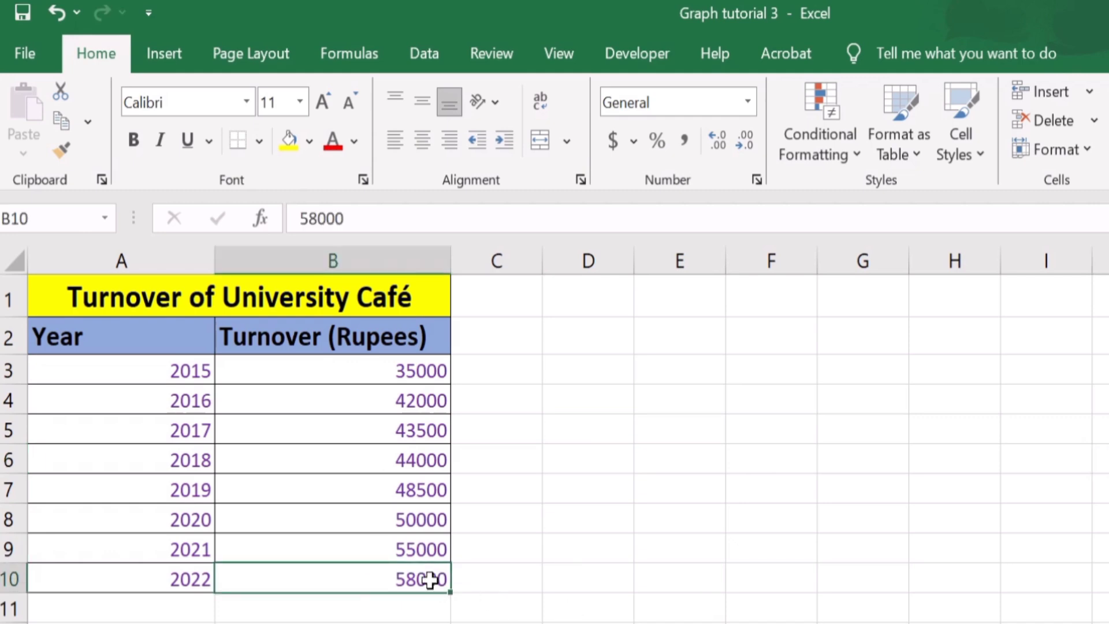
left_click_drag(430, 579, 165, 379)
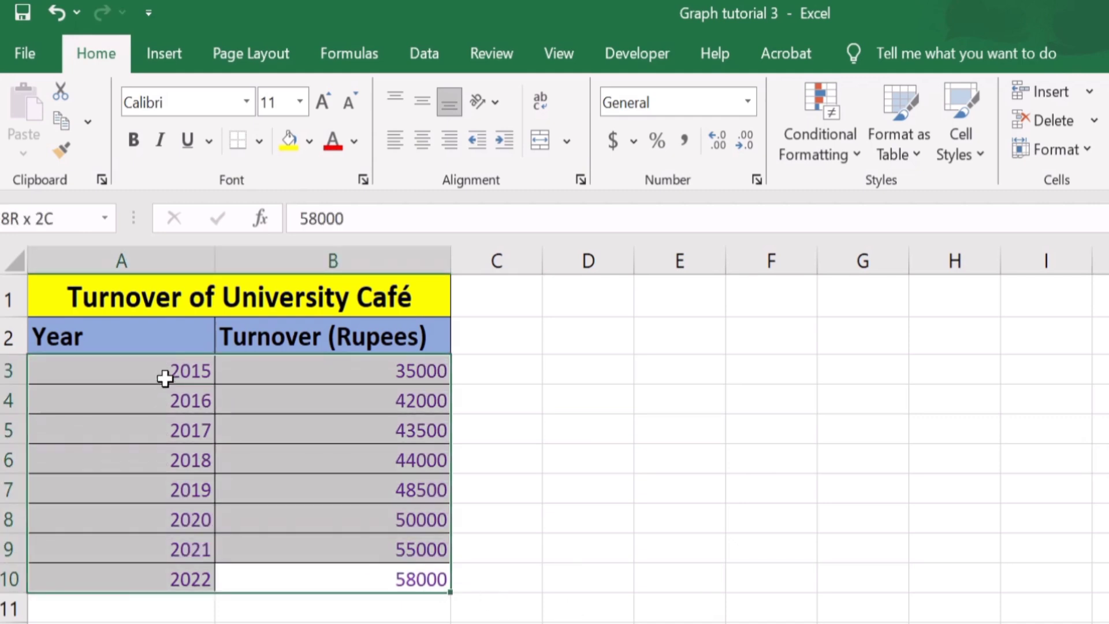
left_click(168, 60)
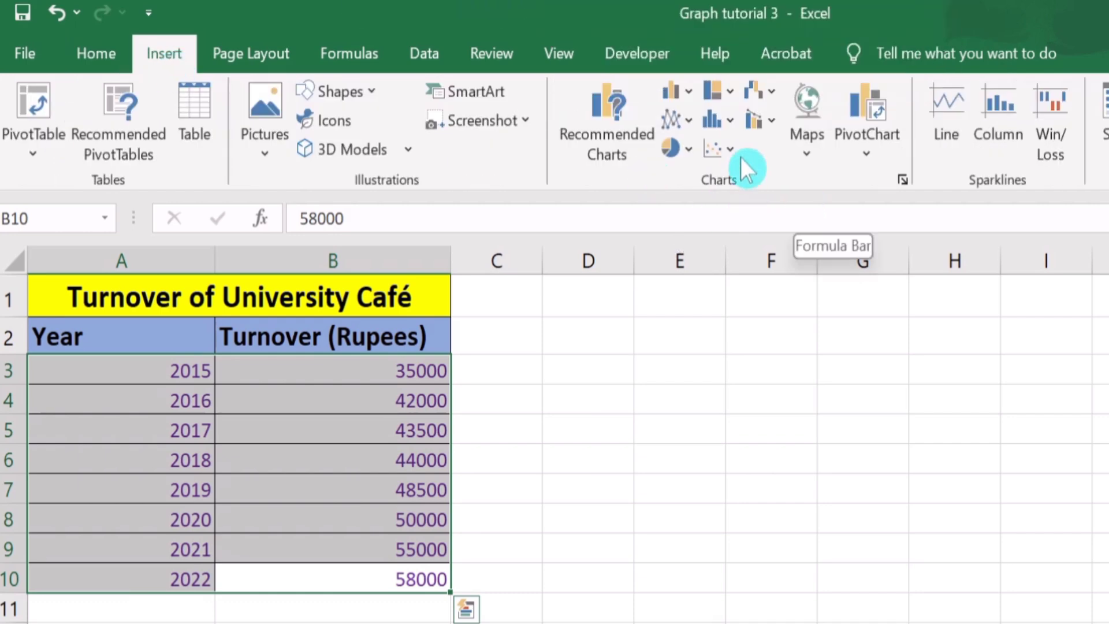
left_click(691, 95)
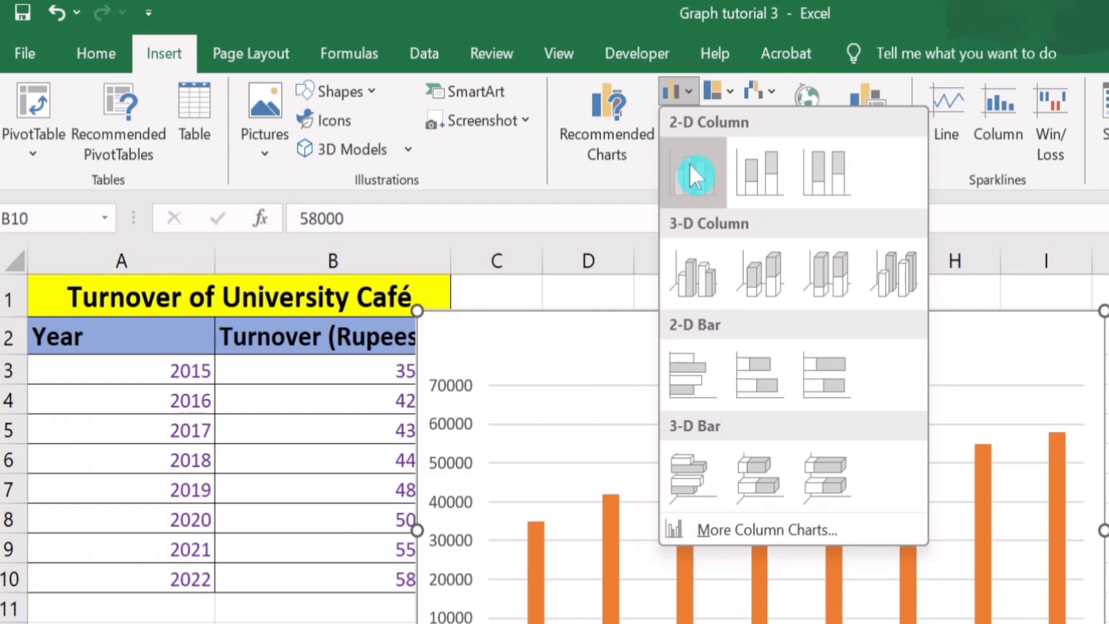
left_click(693, 172)
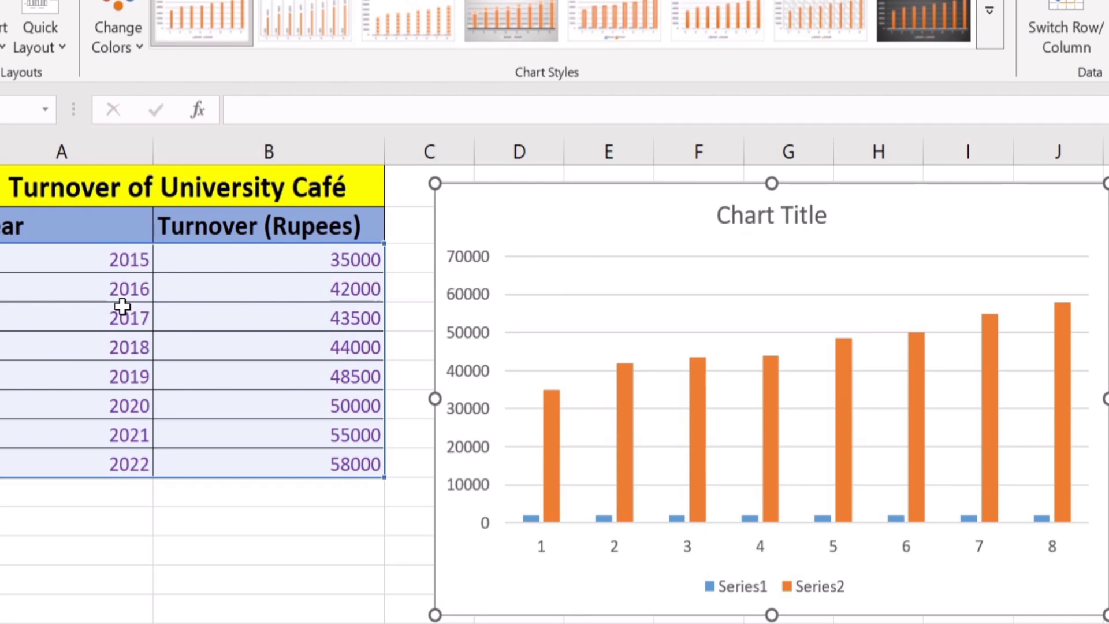
left_click(321, 574)
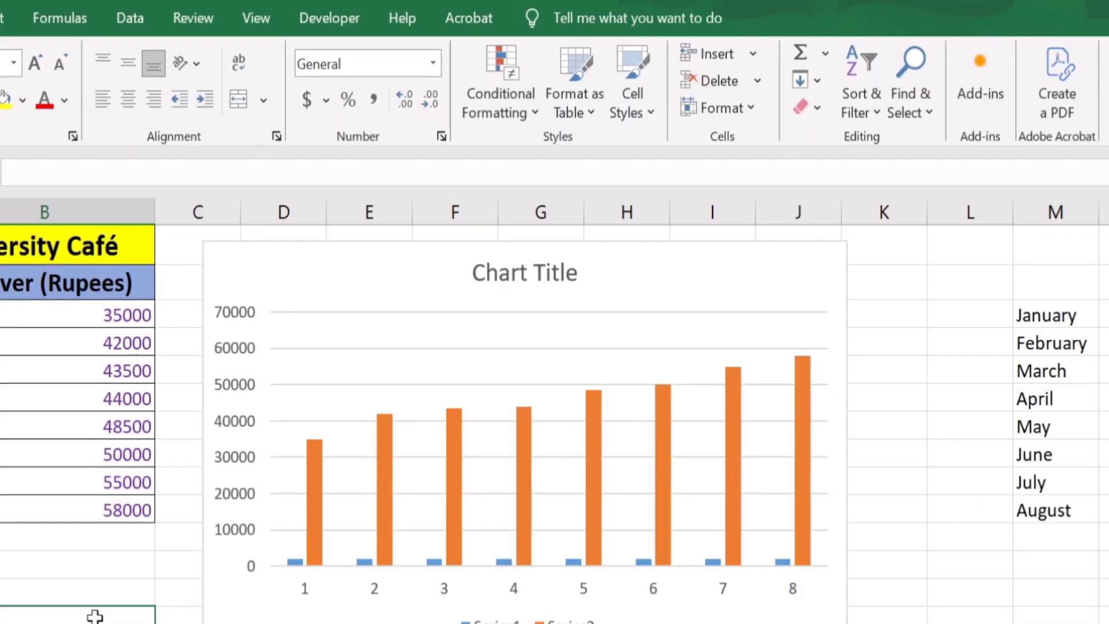
left_click(319, 271)
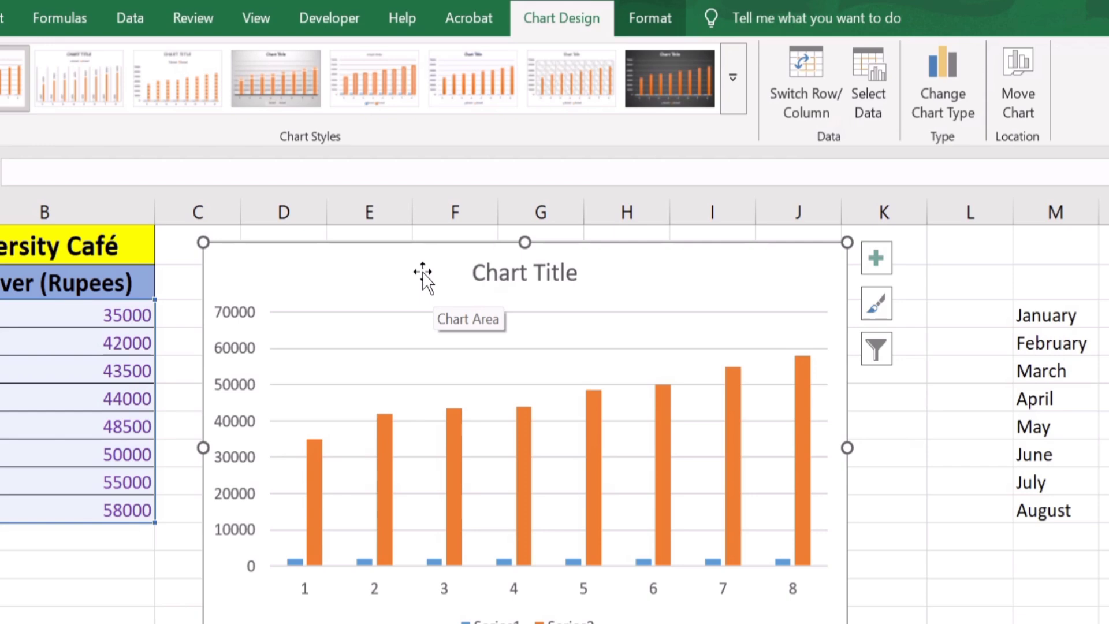
left_click(373, 391)
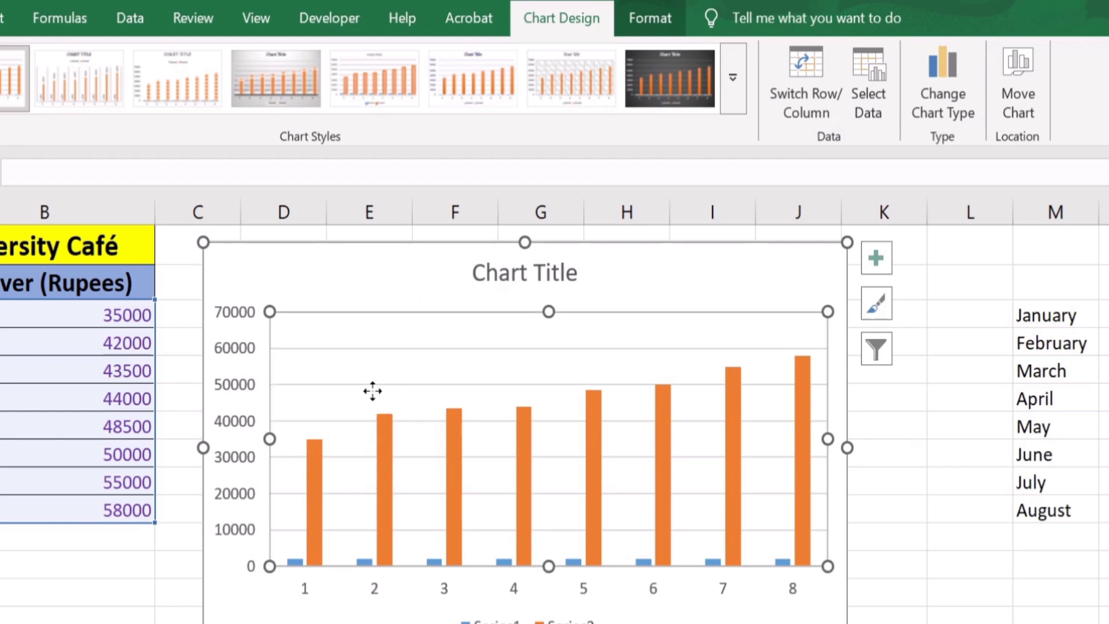
- Remove Series1 (Year) from the chart's data source, leaving only the Turnover series
right_click(372, 392)
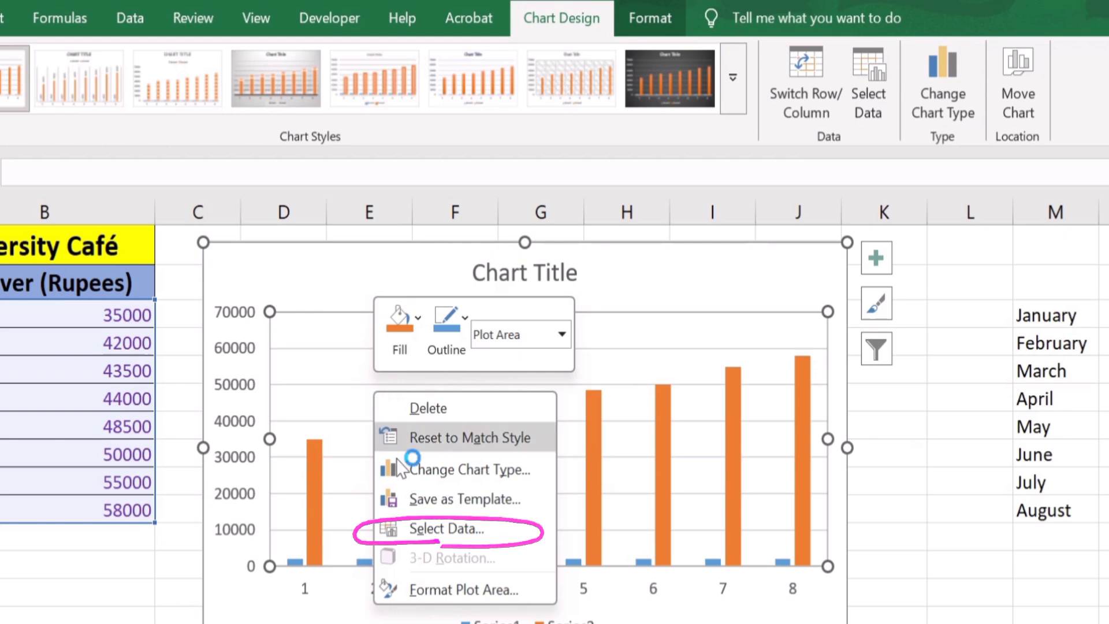
left_click(468, 528)
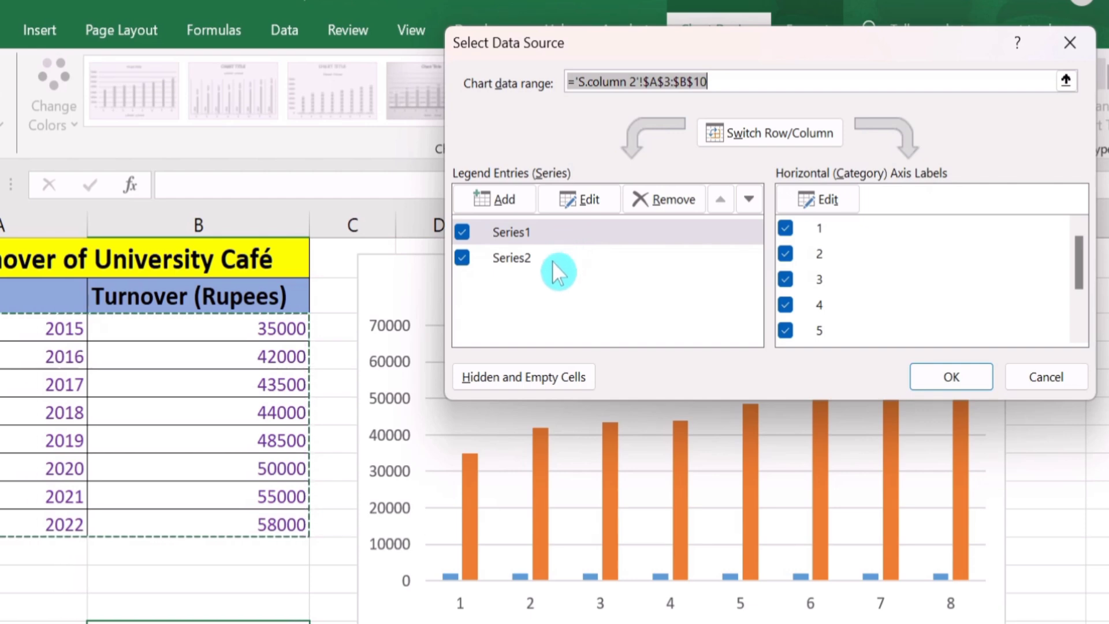
left_click(550, 234)
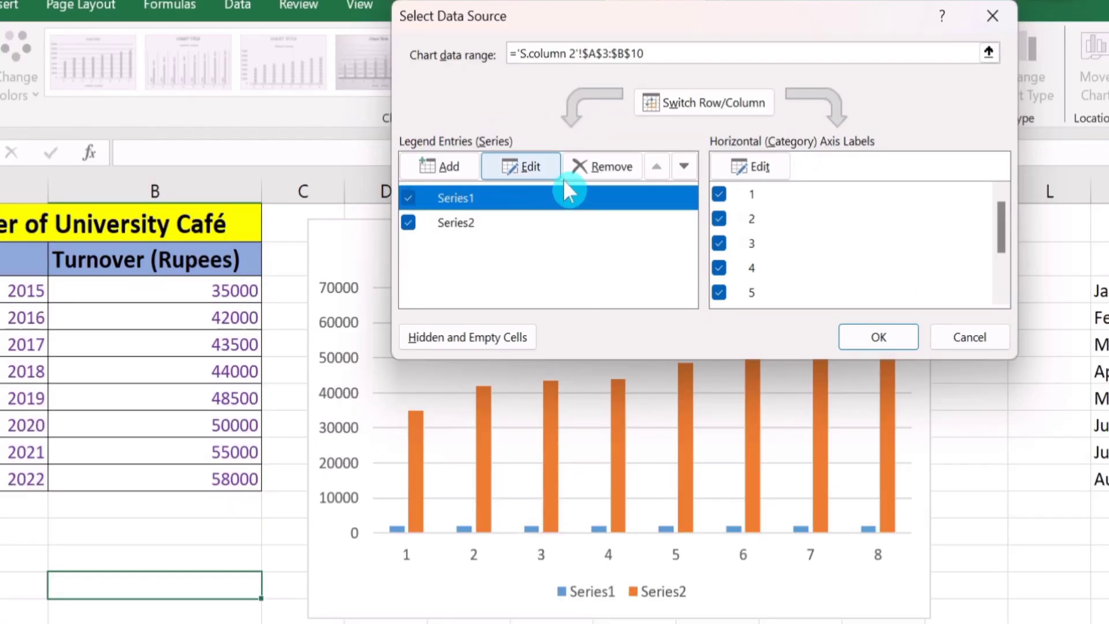
left_click(604, 167)
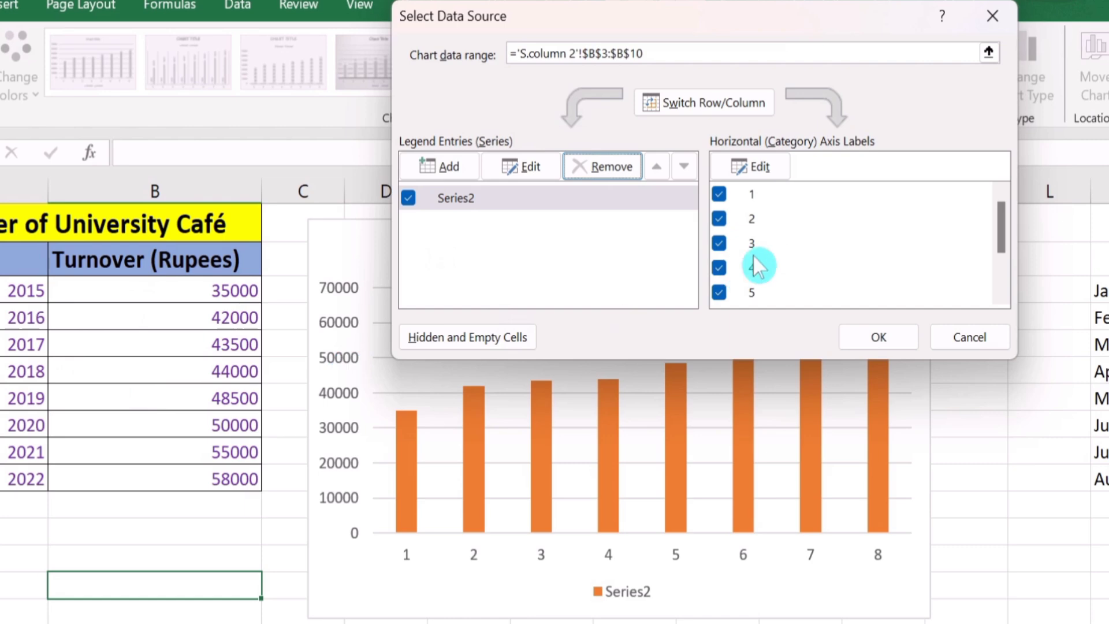
- Set the horizontal axis labels to the years in A3:A10 (2015–2022)
left_click(768, 166)
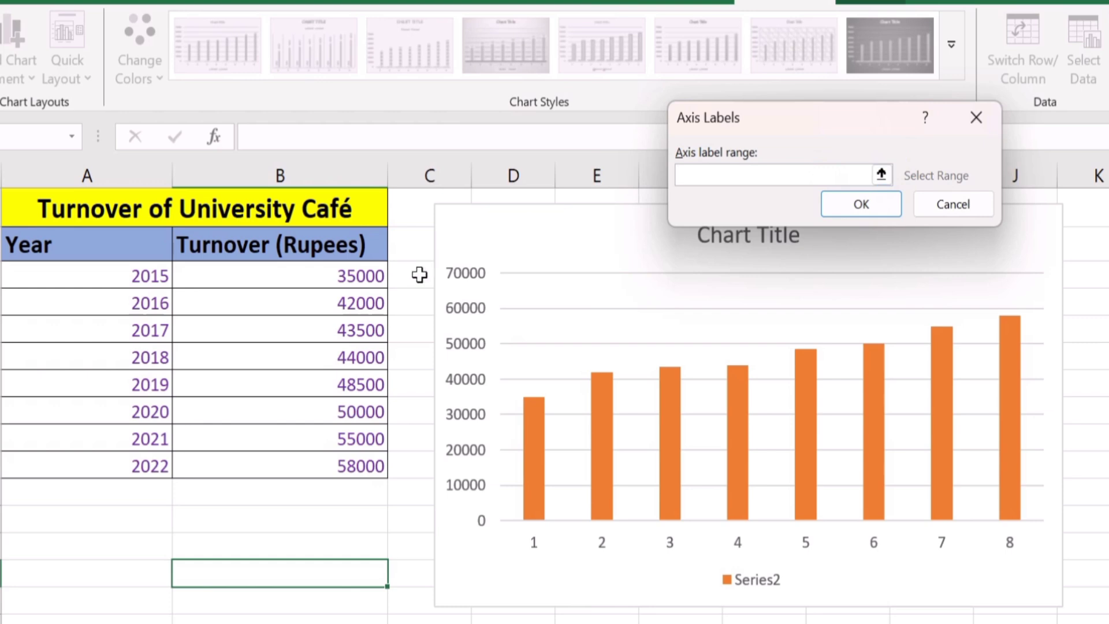
left_click(118, 279)
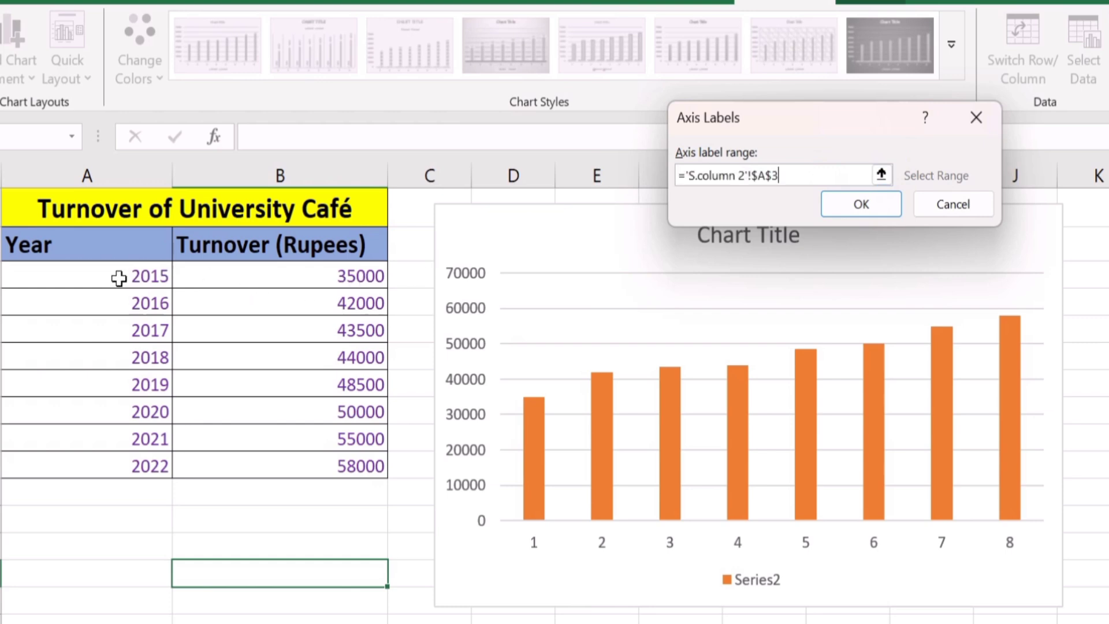
left_click_drag(116, 277, 137, 459)
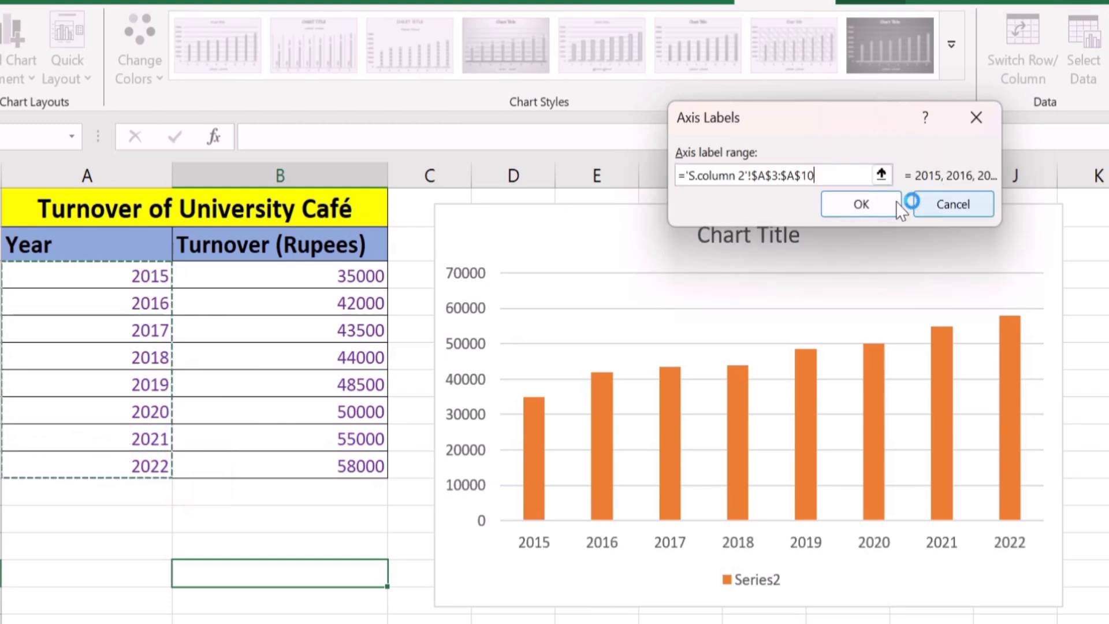
left_click(855, 202)
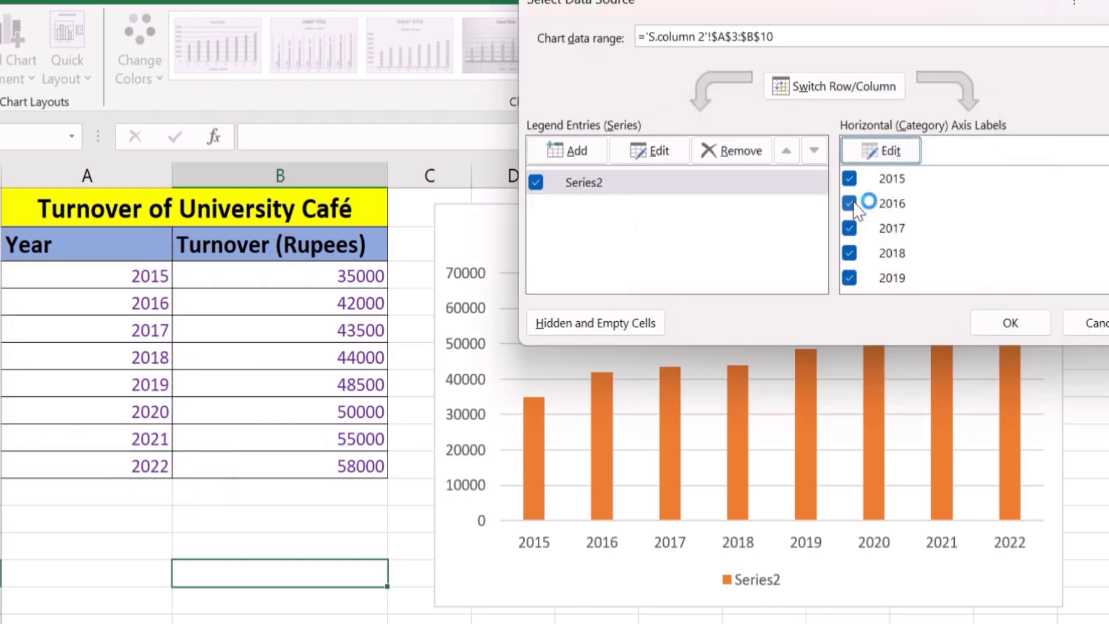
left_click(1010, 323)
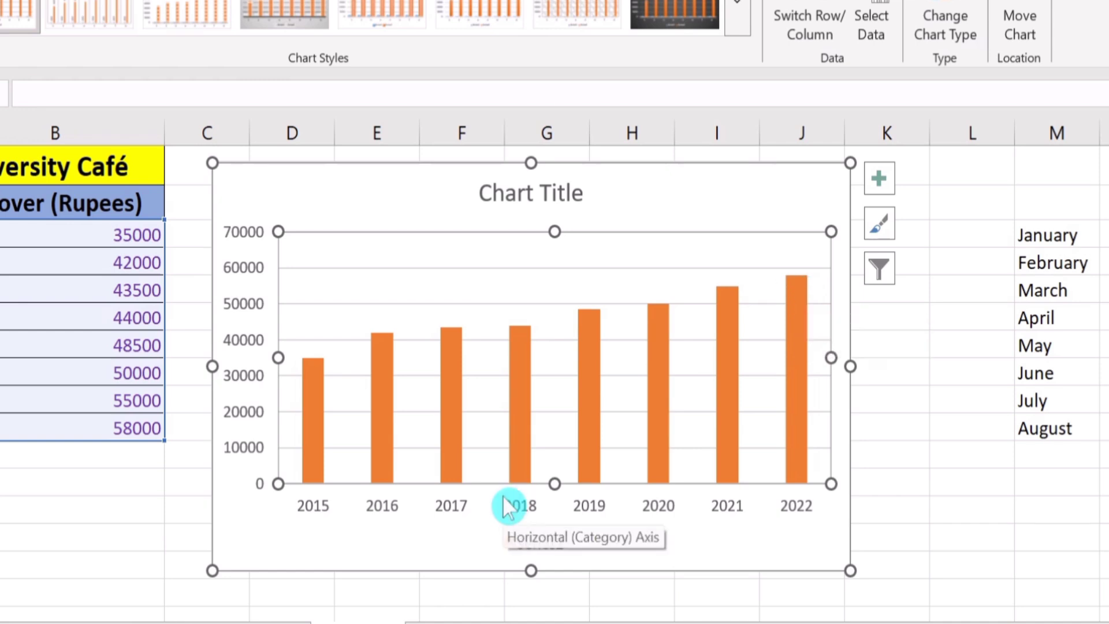
- Reopen the chart's Axis Labels dialog showing the A3:A10 year range
left_click(116, 532)
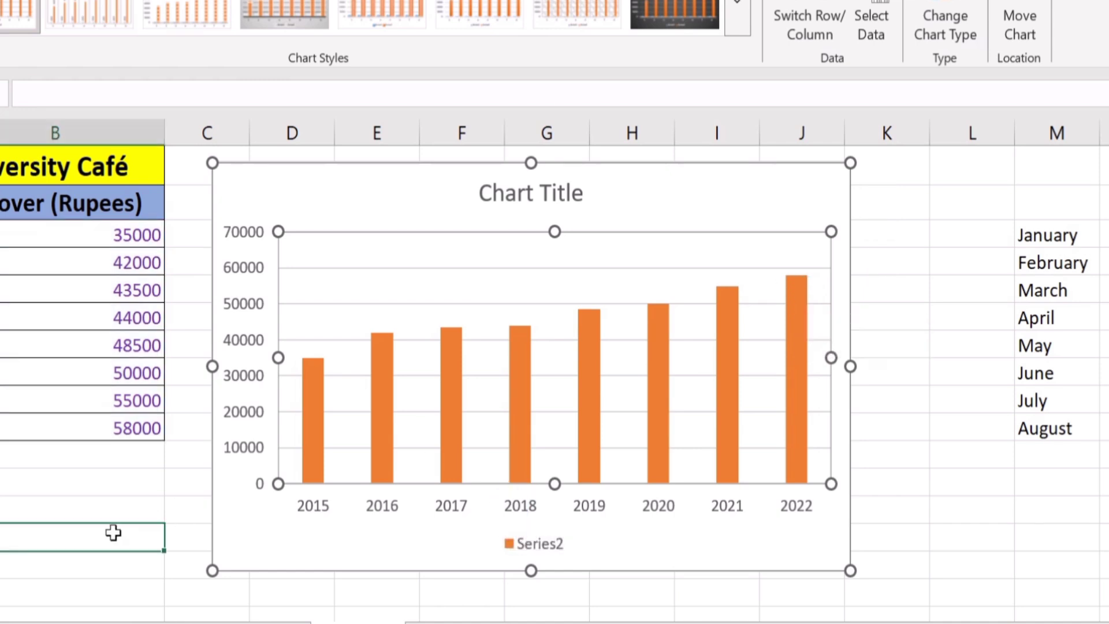
left_click(391, 286)
right_click(392, 285)
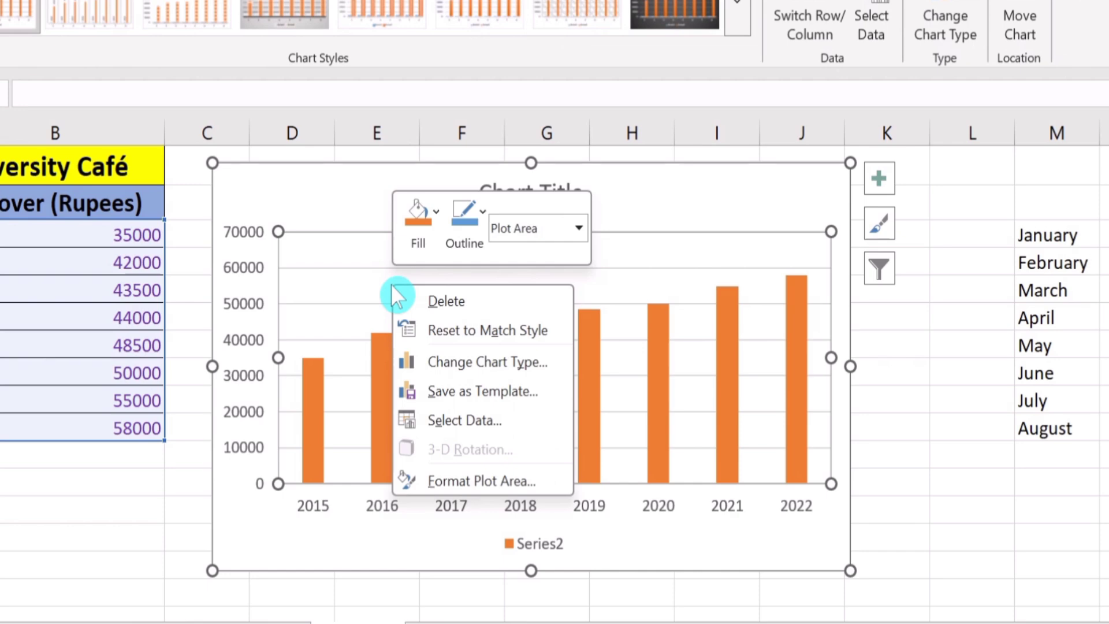
left_click(452, 421)
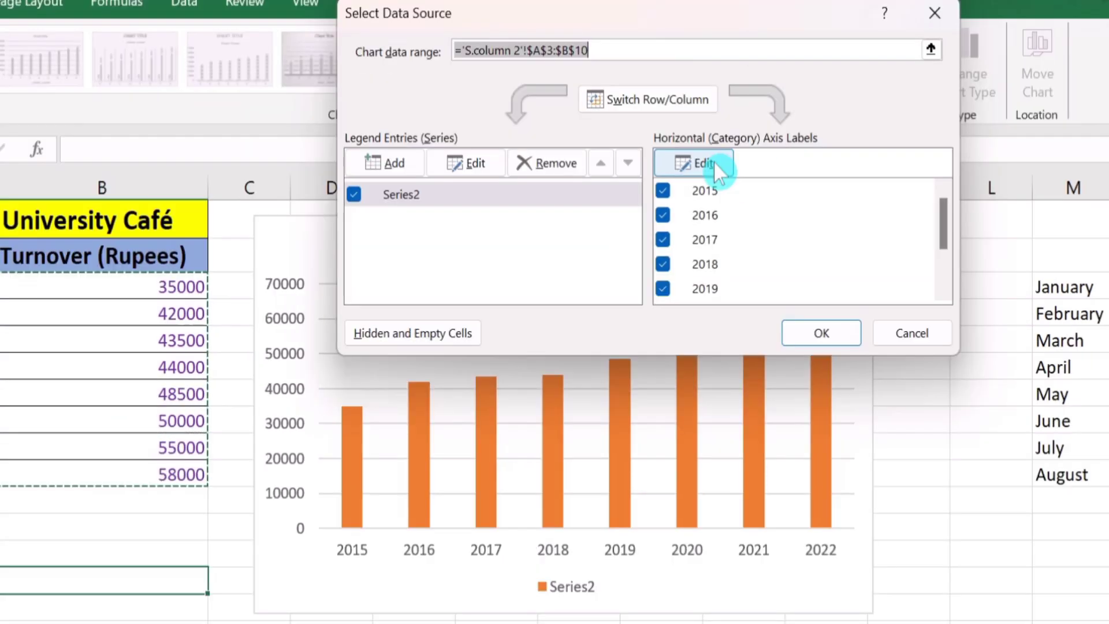
left_click(685, 105)
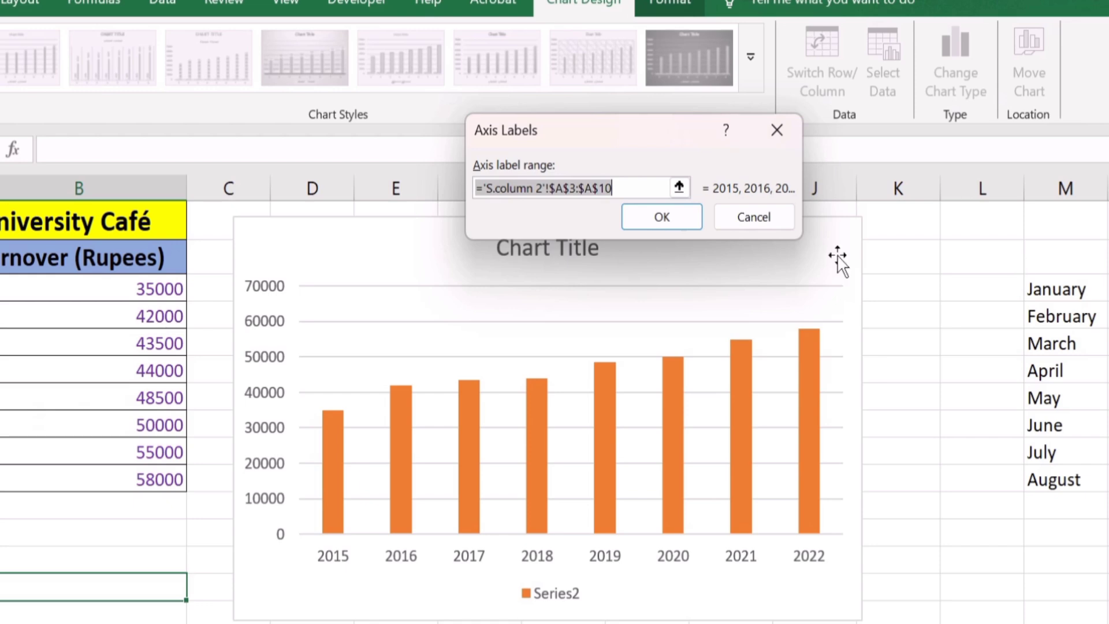
- Change the axis label range from A3:A10 to the month names in M3:M10 (January–August)
left_click(628, 188)
key("BackSpace")
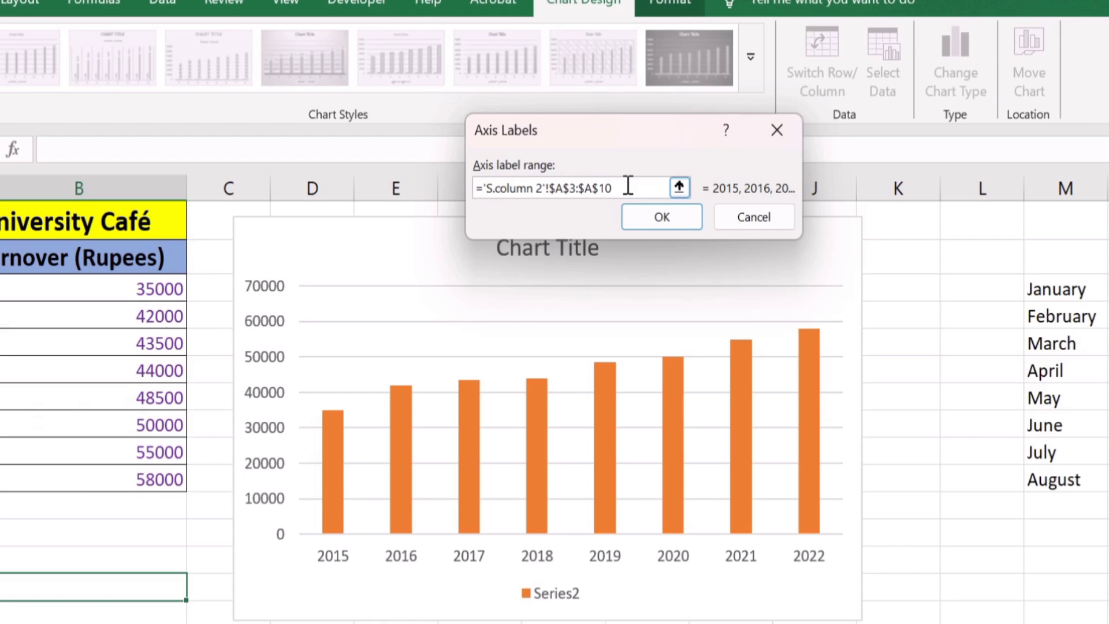
key("BackSpace")
key("BackSpace")
key("BackSpace")
key("BackSpace")
key("BackSpace")
key("BackSpace")
key("BackSpace")
key("BackSpace")
key("BackSpace")
key("BackSpace")
key("BackSpace")
key("BackSpace")
key("BackSpace")
key("BackSpace")
key("BackSpace")
key("BackSpace")
key("BackSpace")
key("BackSpace")
key("BackSpace")
key("BackSpace")
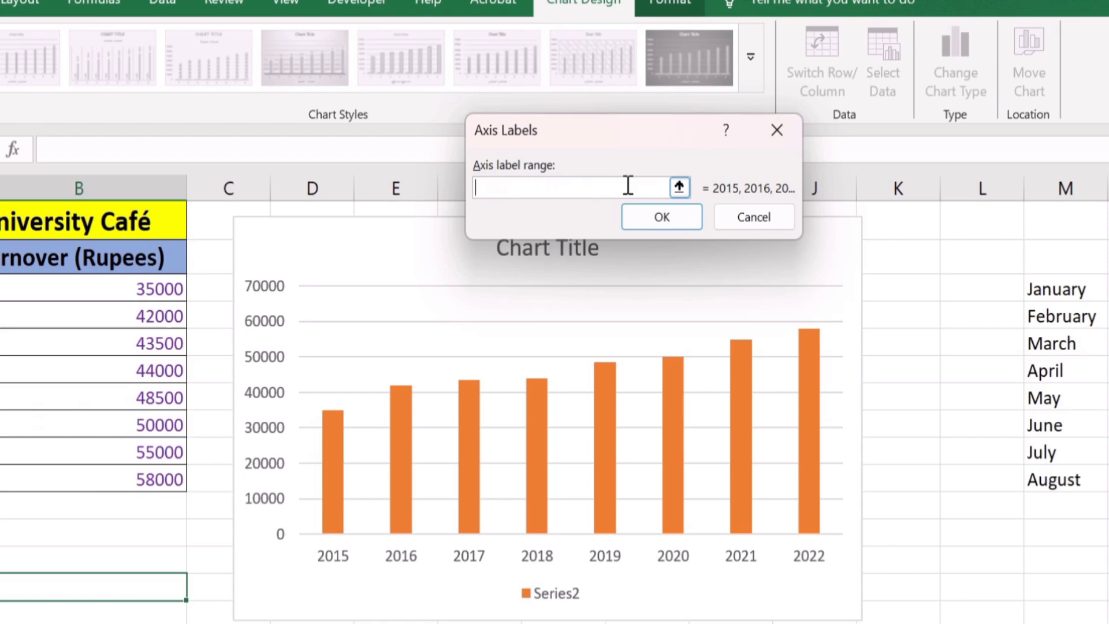
left_click_drag(1044, 289, 1046, 478)
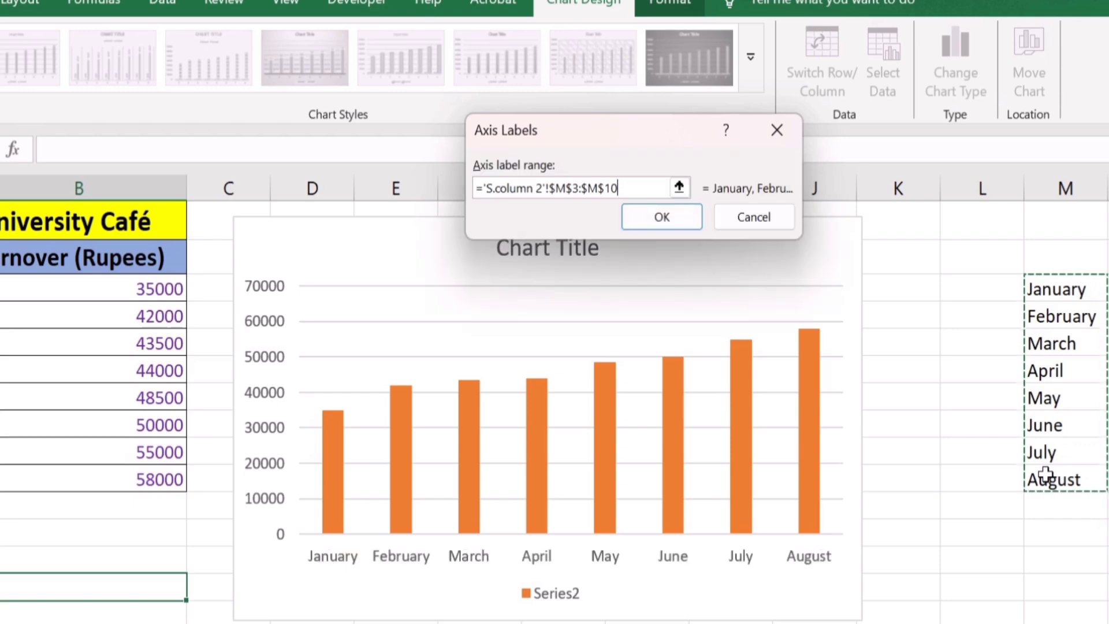
left_click(639, 219)
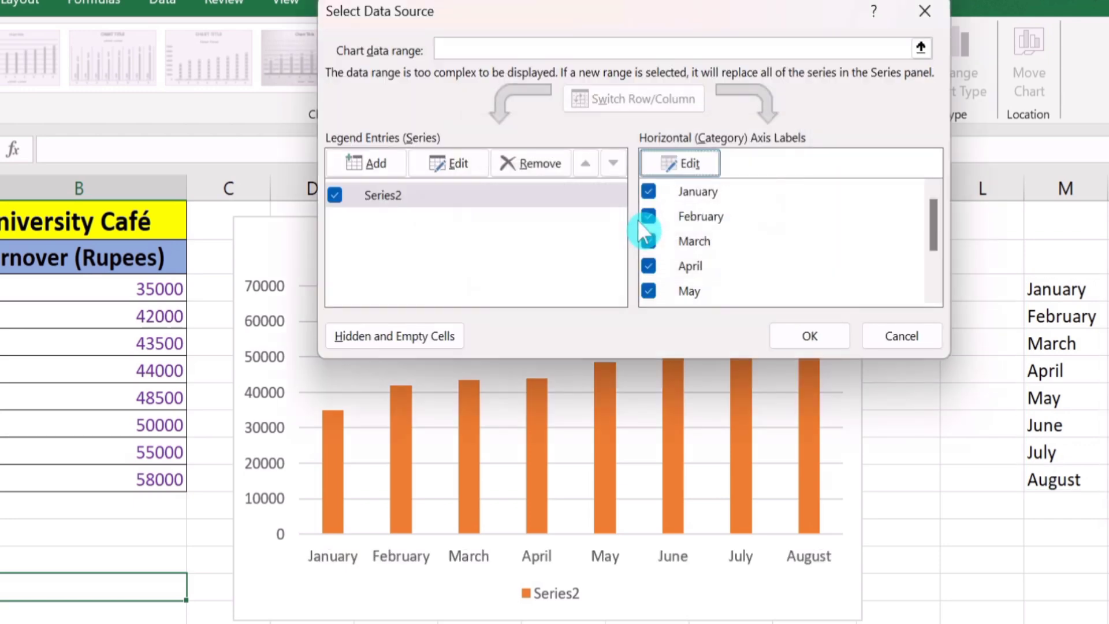
left_click(808, 337)
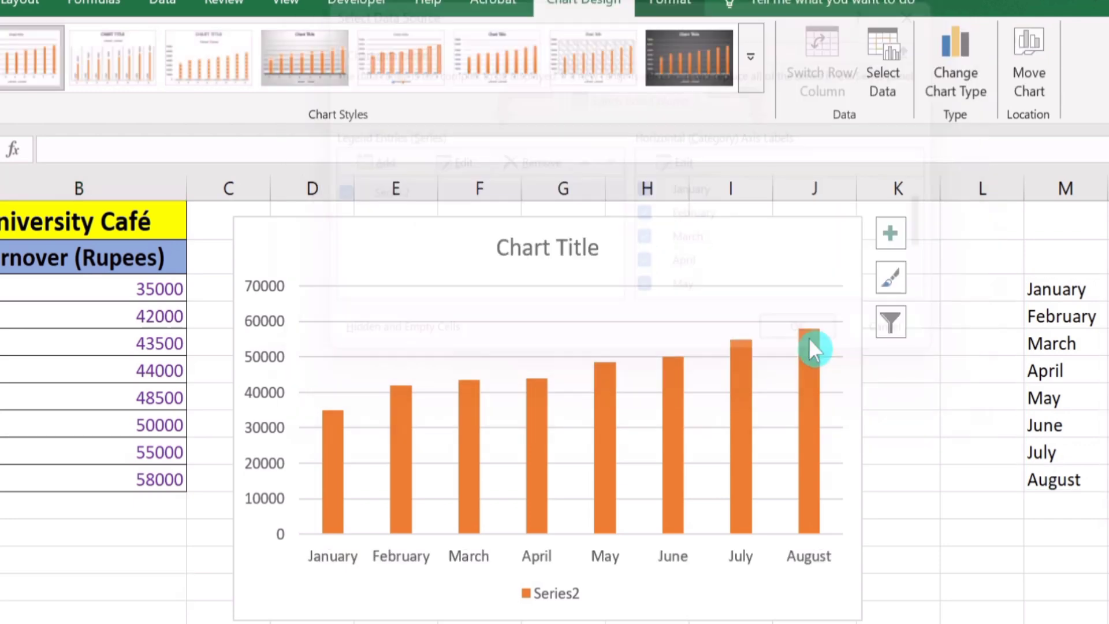